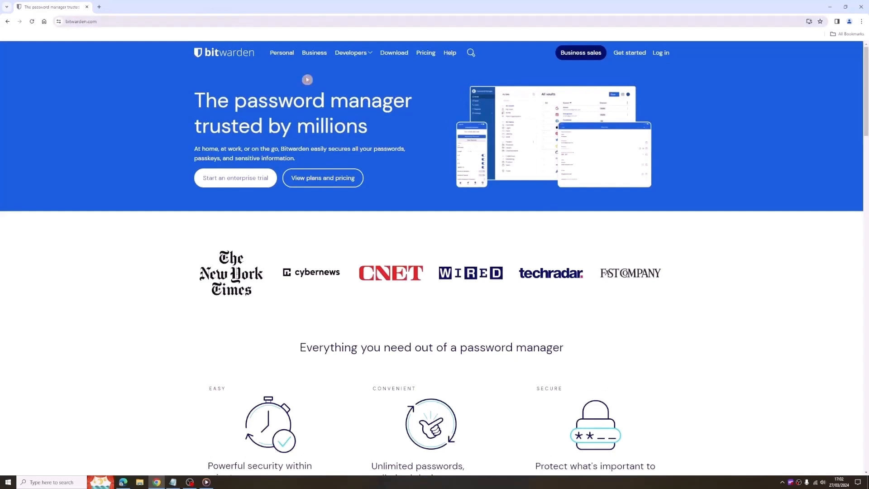
Download the Bitwarden desktop app for Windows and install it for the current user only, finishing setup with Run Bitwarden.
click(392, 54)
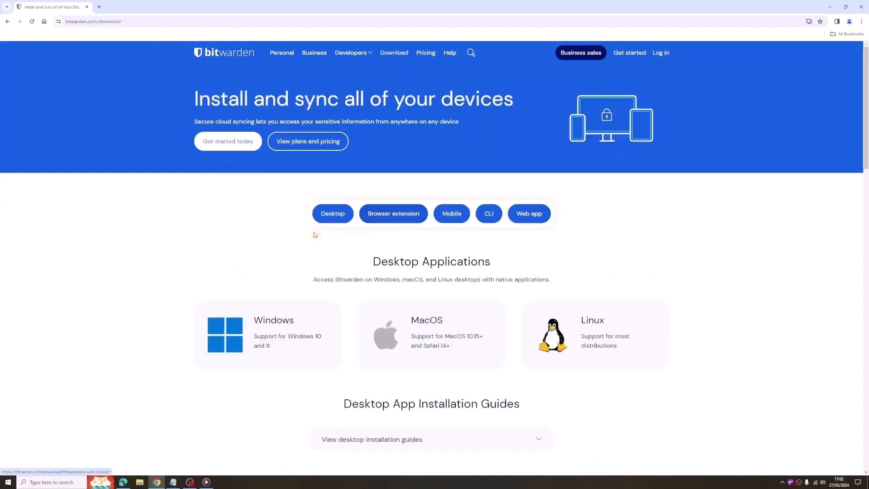
click(261, 334)
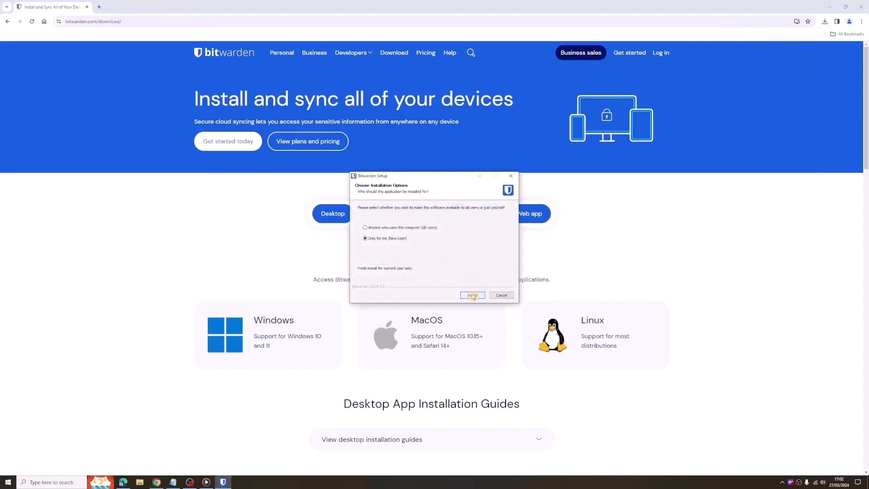
click(473, 296)
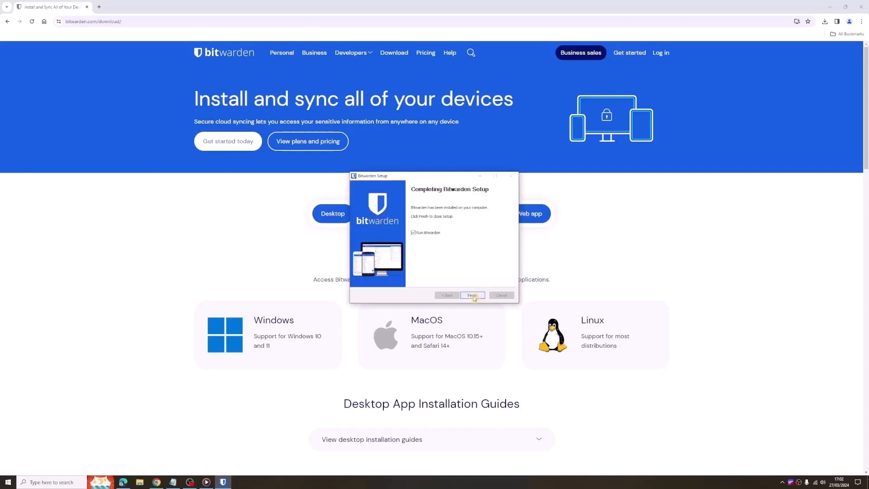
click(472, 296)
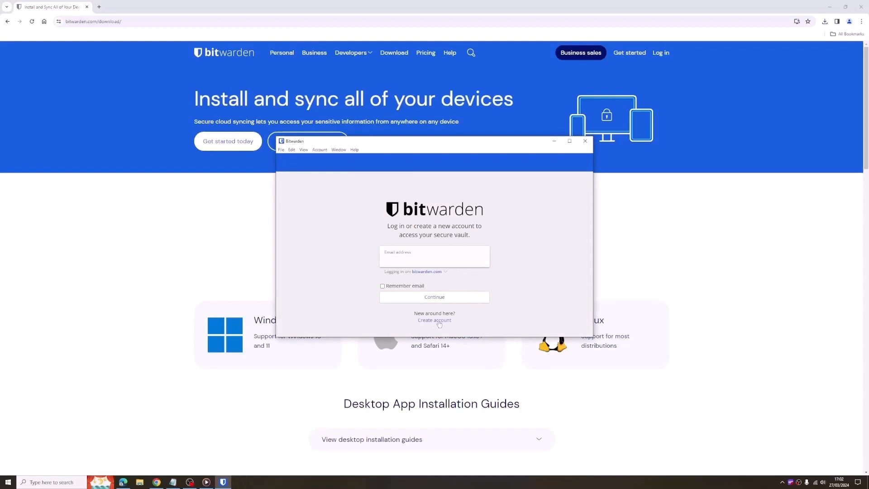
Start creating a new account and paste the master password into both the master password and re-type fields.
click(435, 320)
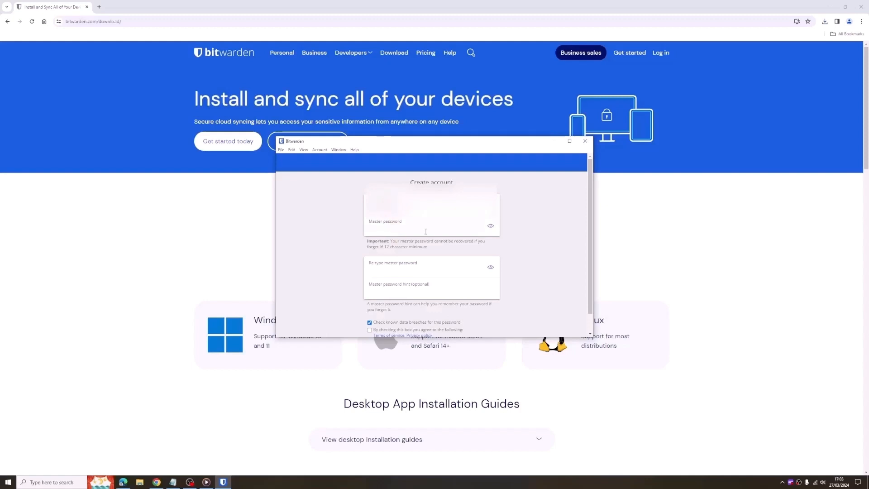
right_click(384, 229)
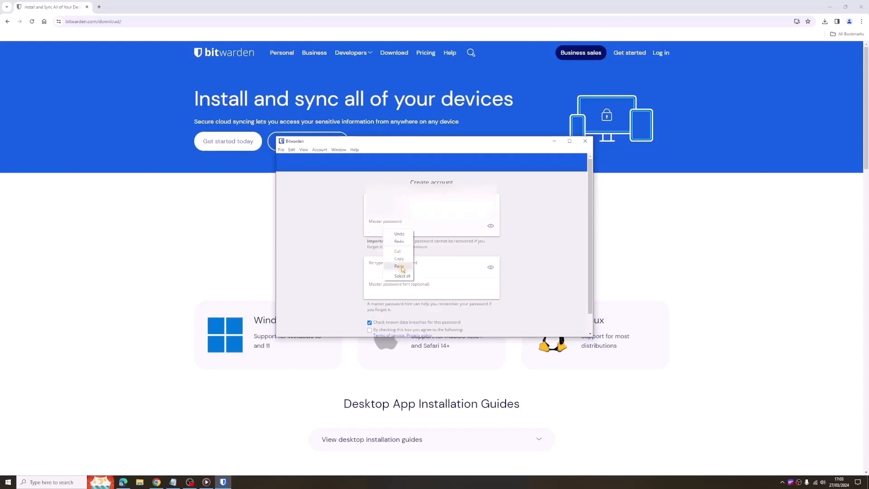
click(392, 270)
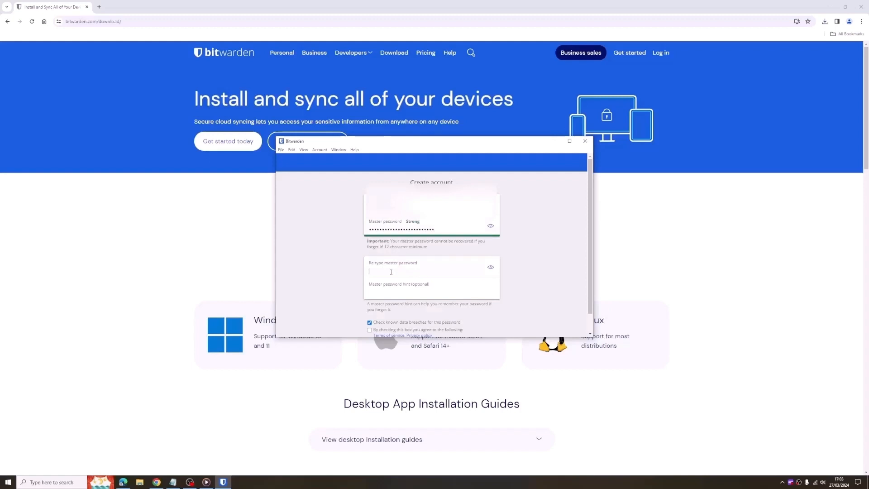
right_click(391, 273)
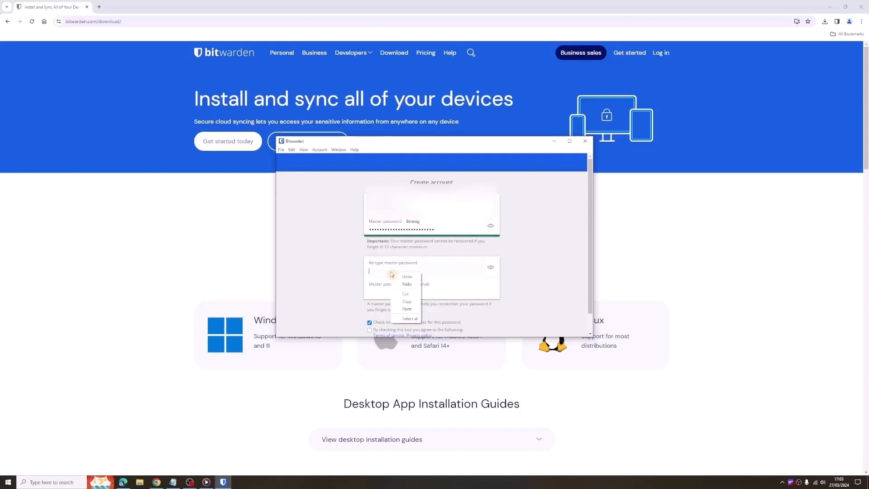
click(409, 309)
Agree to the terms of service and privacy policy, then submit the account form.
scroll(438, 294, down, 1)
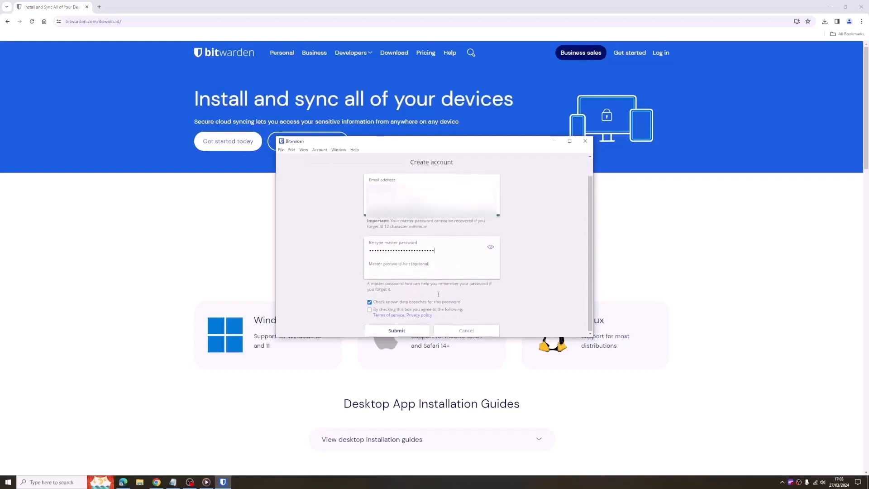
click(370, 310)
click(397, 330)
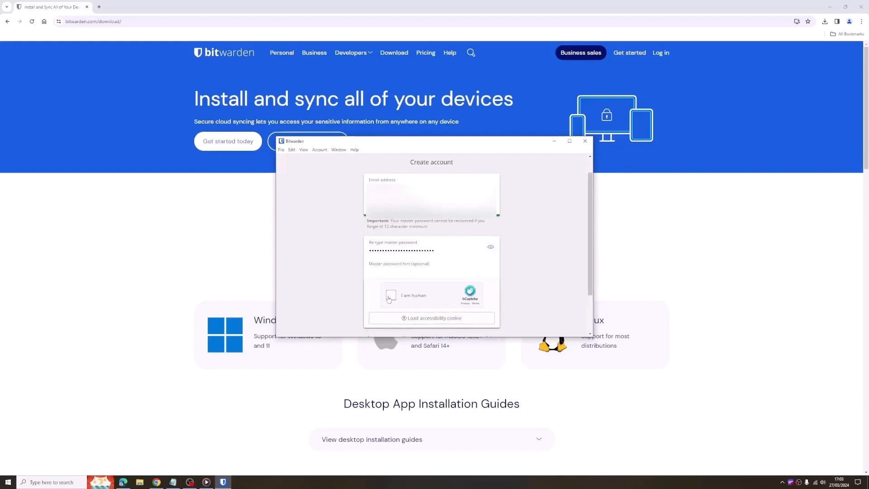
Solve the hCaptcha image challenge and submit the account creation again.
scroll(499, 251, down, 2)
scroll(470, 275, down, 2)
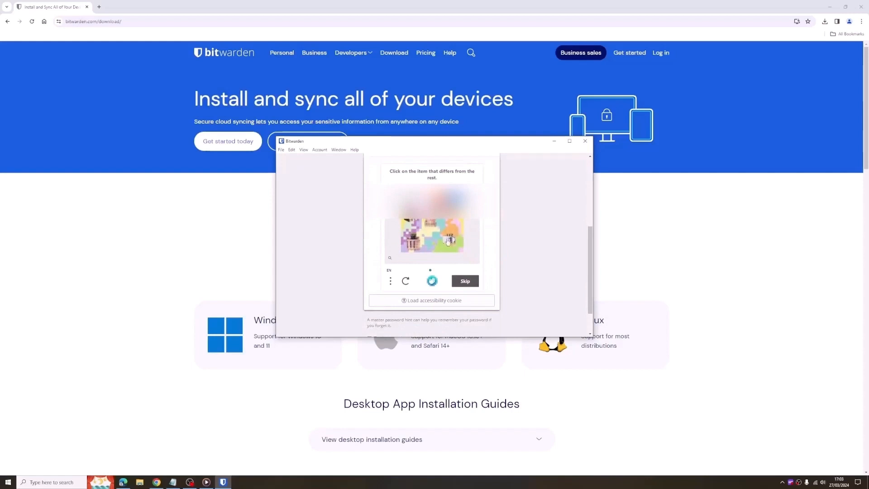
click(450, 241)
click(466, 281)
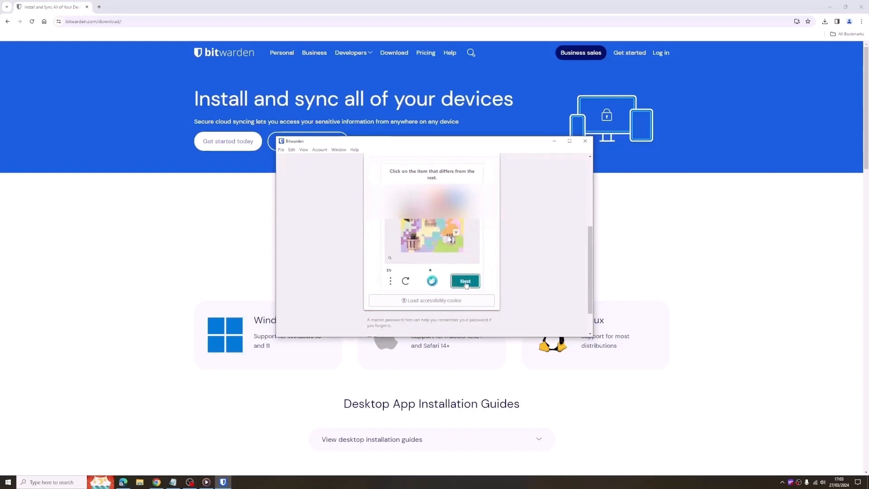
click(418, 222)
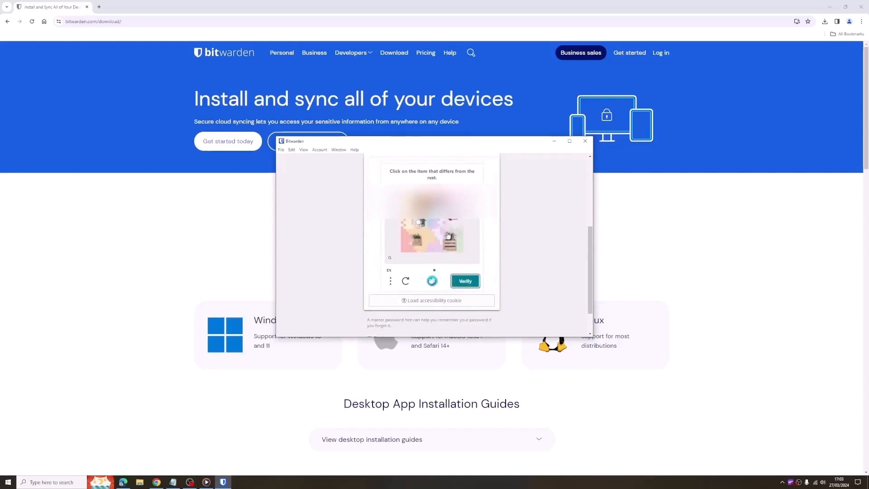
click(476, 280)
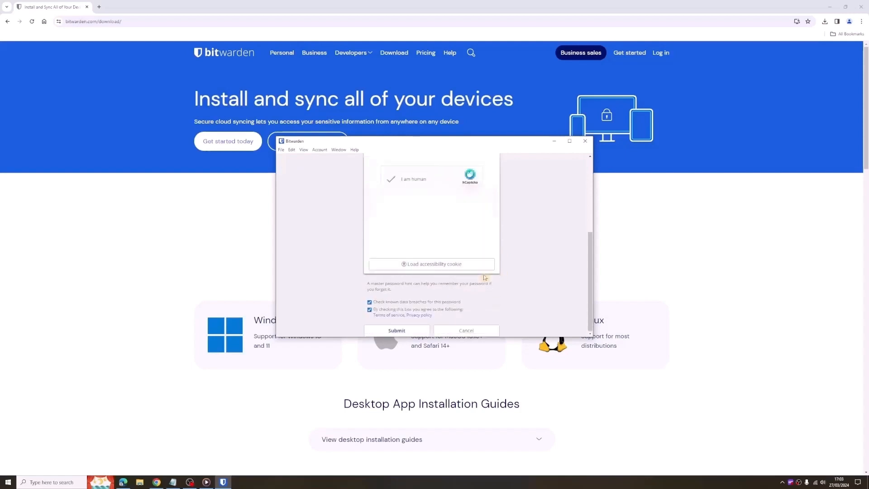
click(400, 328)
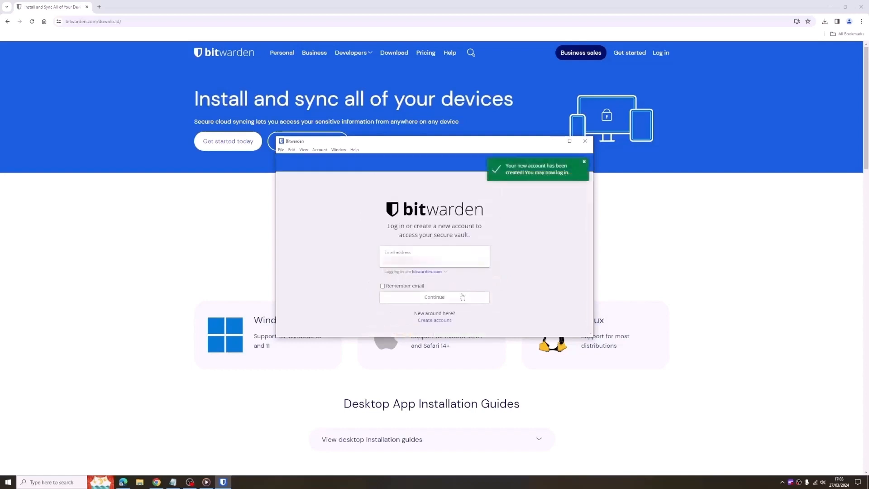
Log in to the desktop vault with the new account, then quit Bitwarden.
click(434, 298)
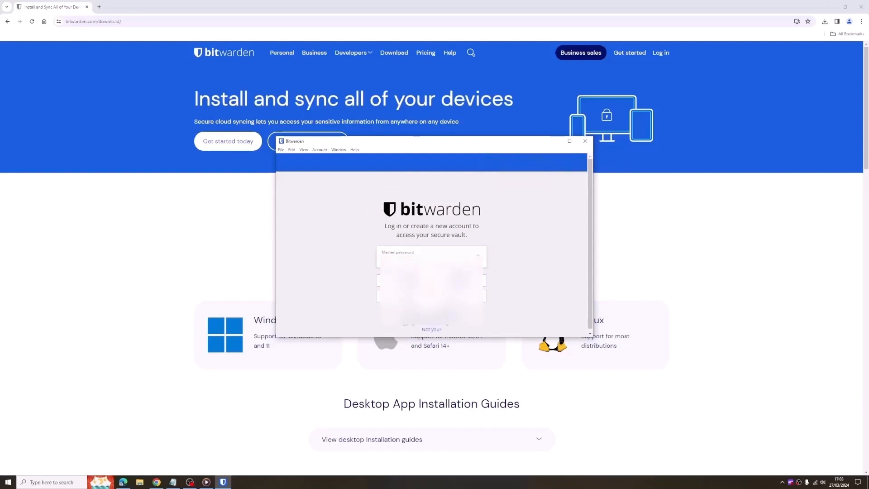
click(460, 284)
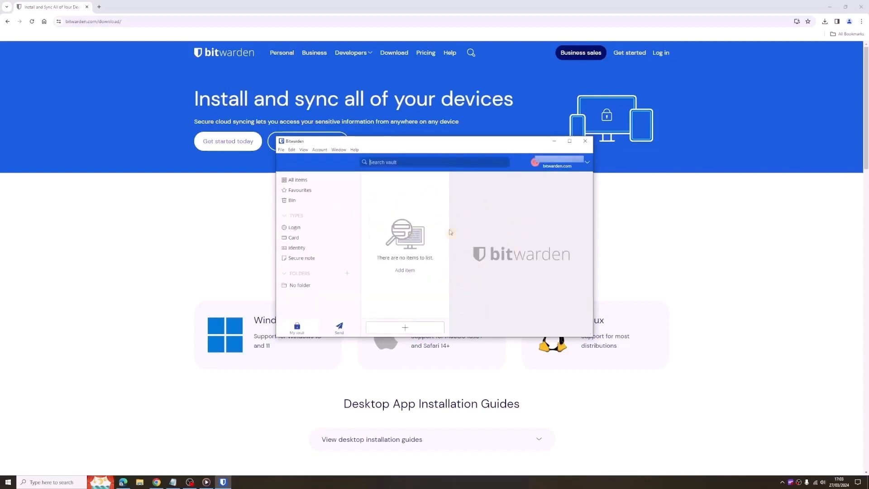
click(281, 150)
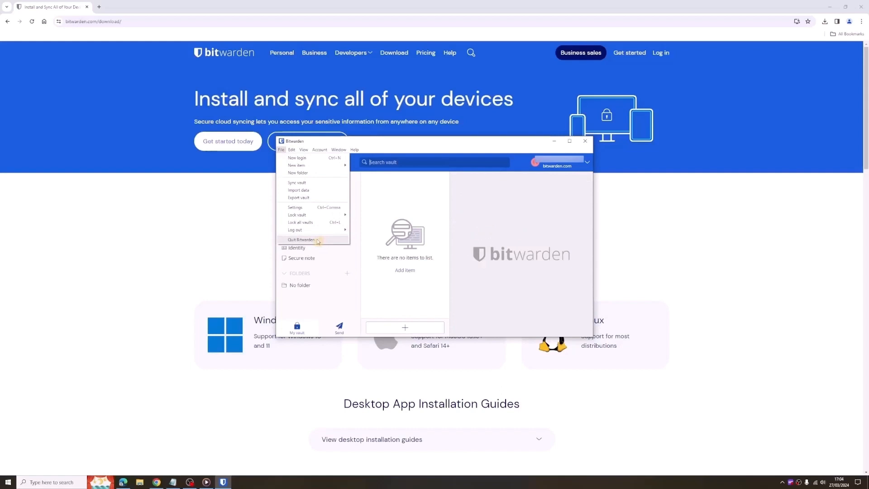
click(301, 240)
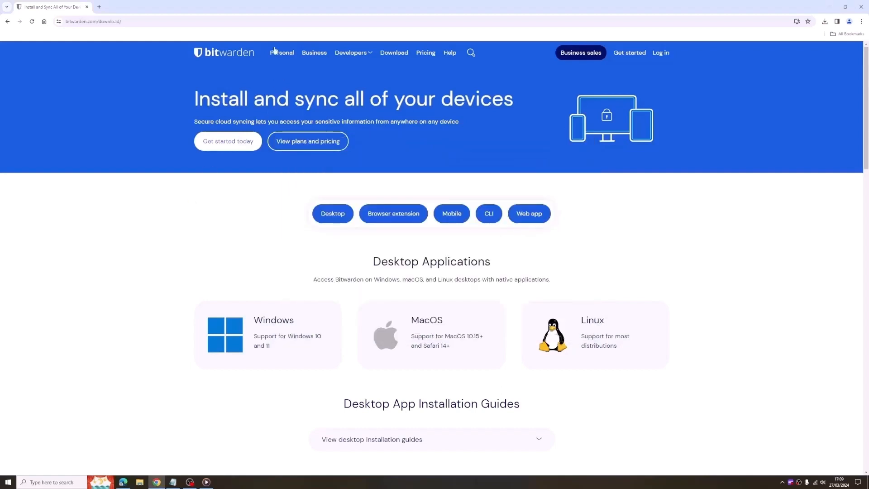
Open the browser extension downloads, go to the Google Chrome store page and add the Bitwarden extension to Chrome.
click(394, 220)
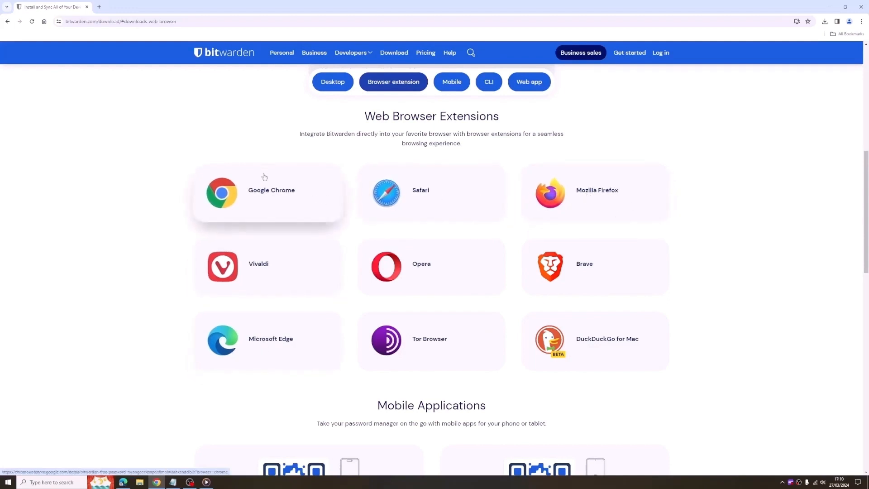
click(263, 189)
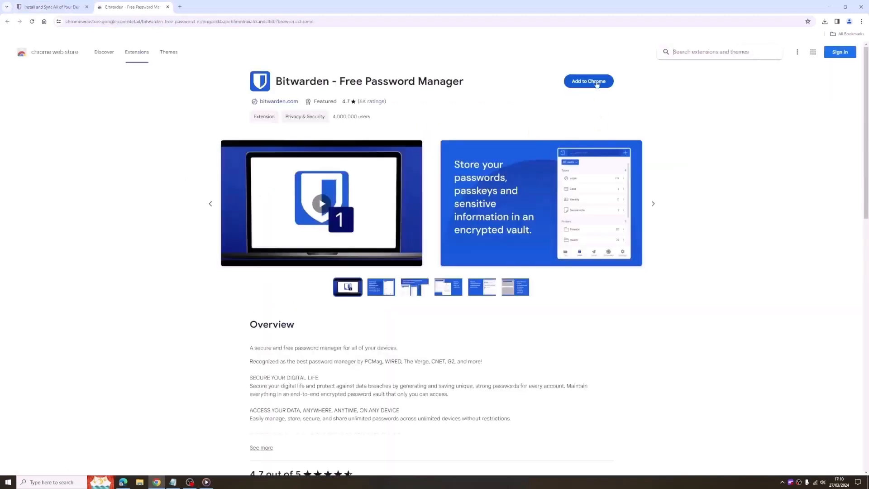
click(593, 83)
click(456, 92)
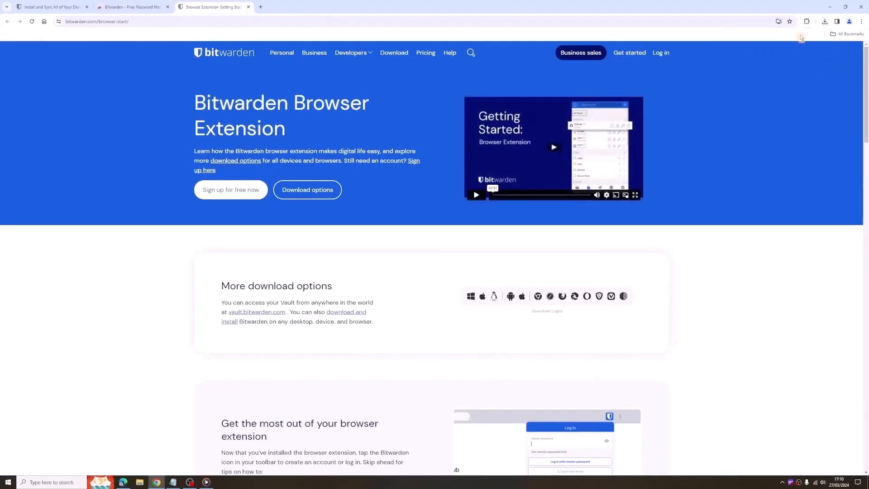
Pin the Bitwarden extension to the browser toolbar.
click(807, 22)
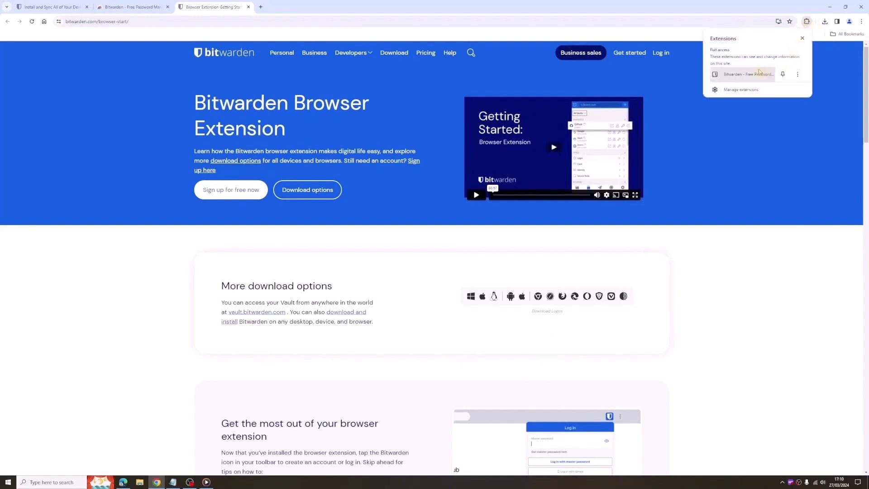
click(783, 75)
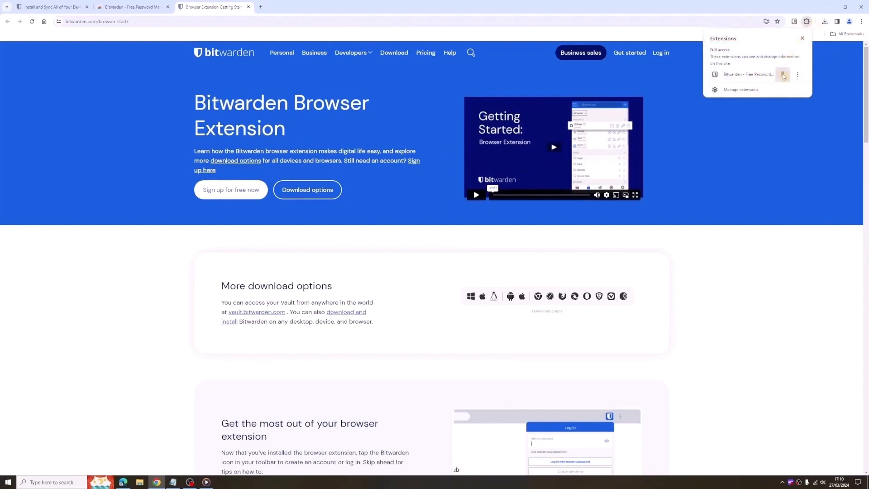
click(819, 123)
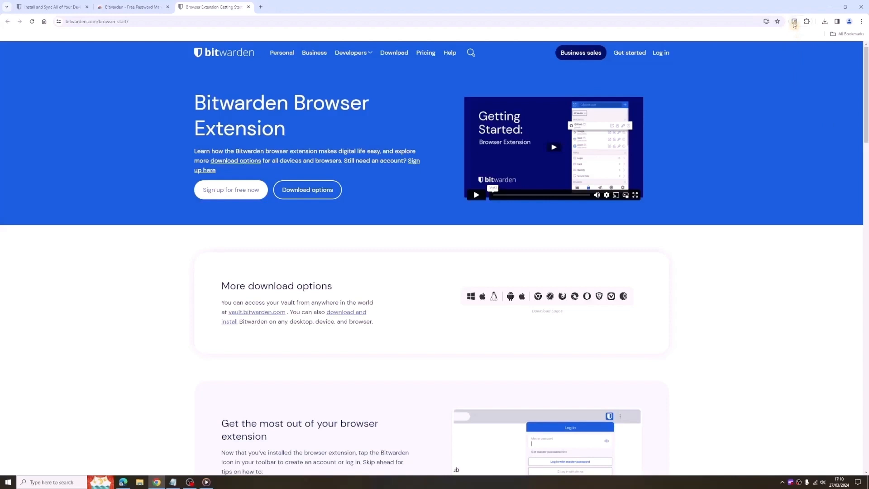
Open the Bitwarden extension and log in by pasting the master password.
click(795, 22)
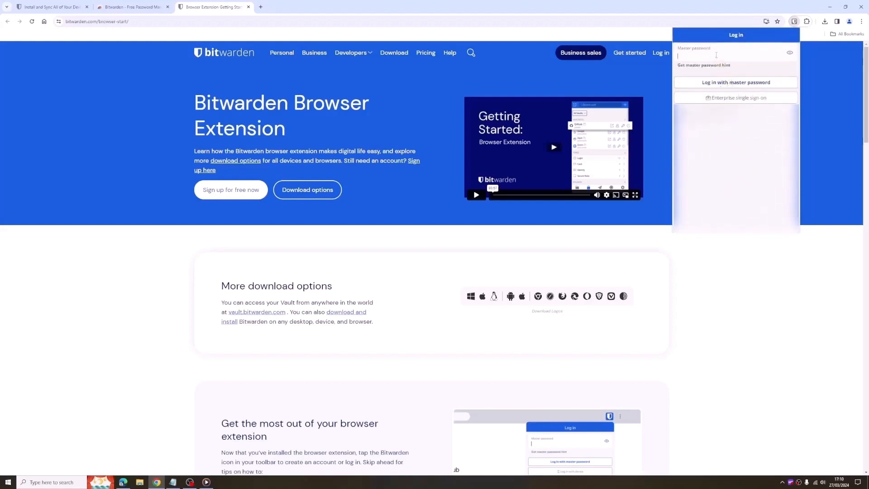
right_click(717, 55)
click(741, 126)
click(736, 83)
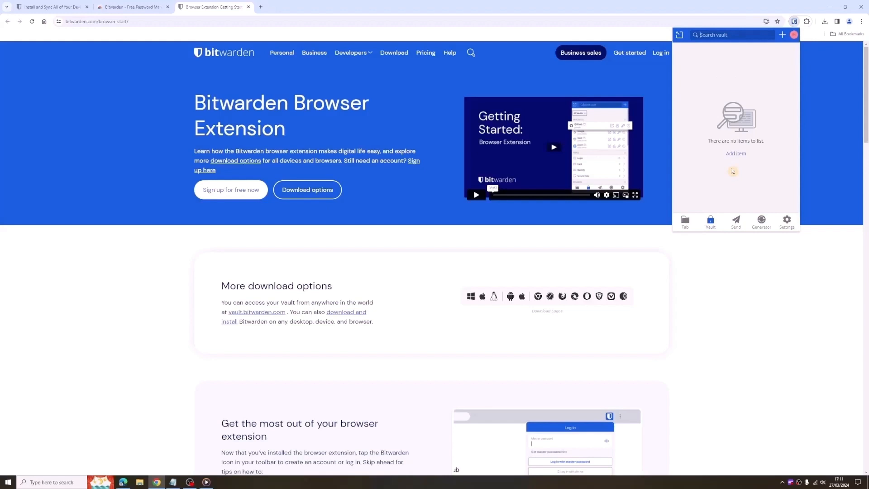
Open the Generator and switch to a passphrase with Capitalise and Include number enabled.
click(762, 221)
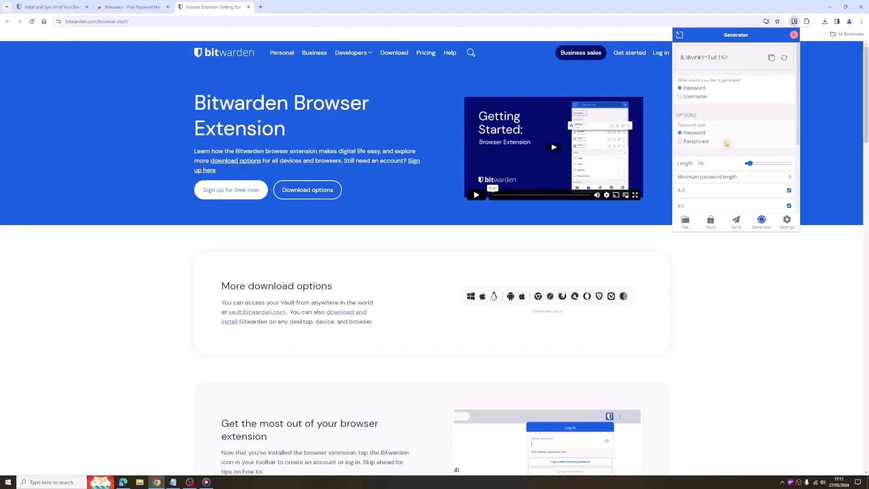
click(681, 143)
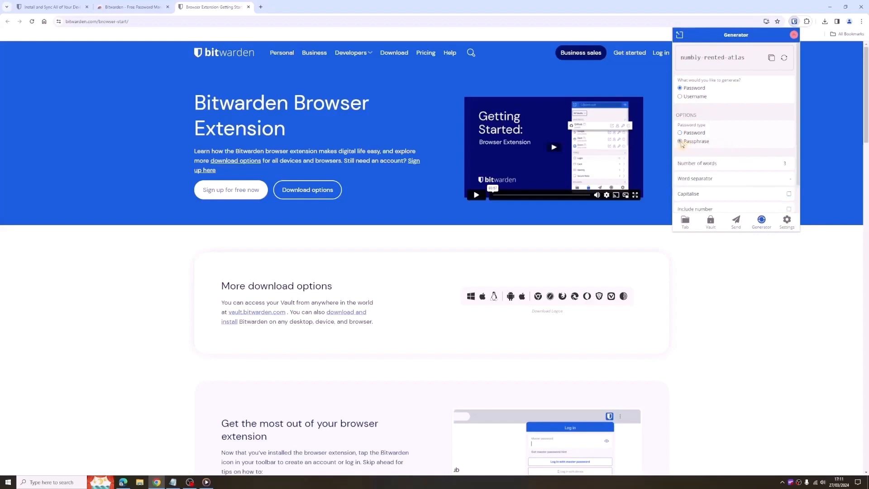
scroll(761, 206, down, 2)
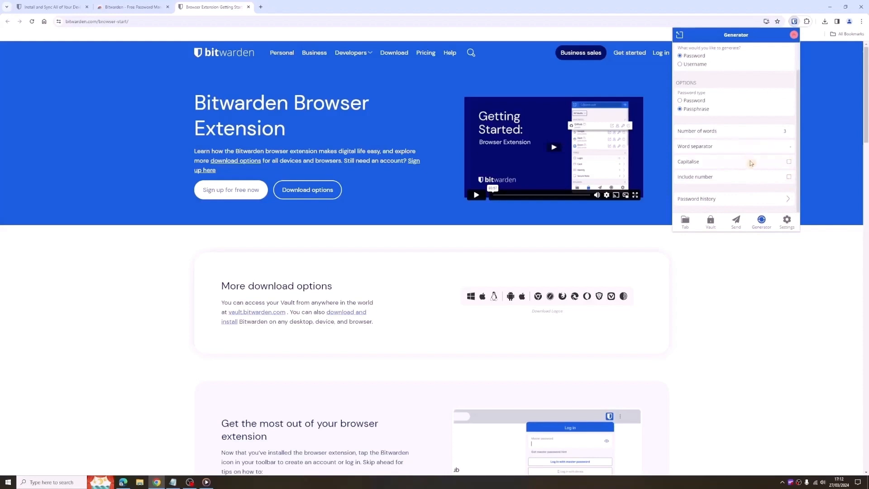
click(789, 161)
click(789, 177)
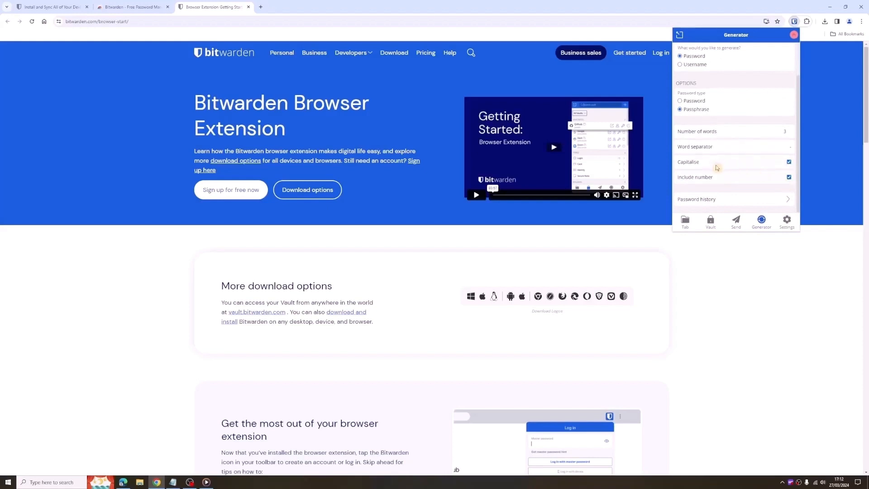
Regenerate the passphrase twice.
scroll(717, 168, up, 3)
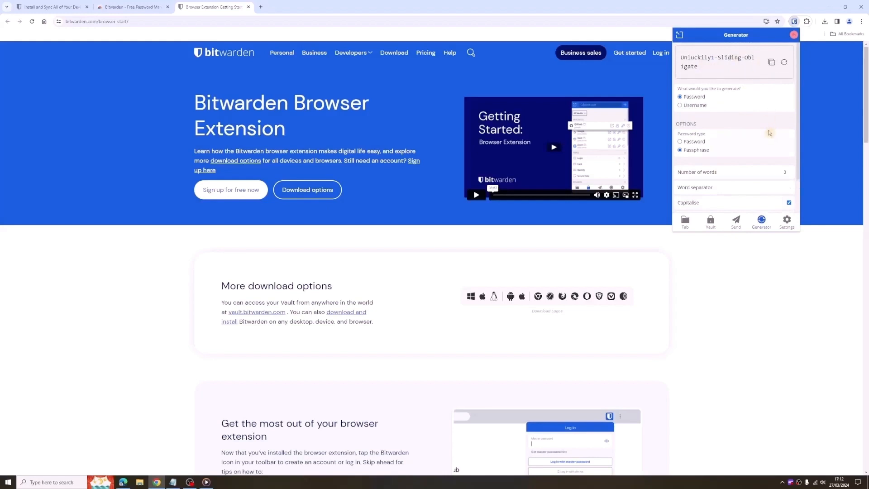
click(784, 64)
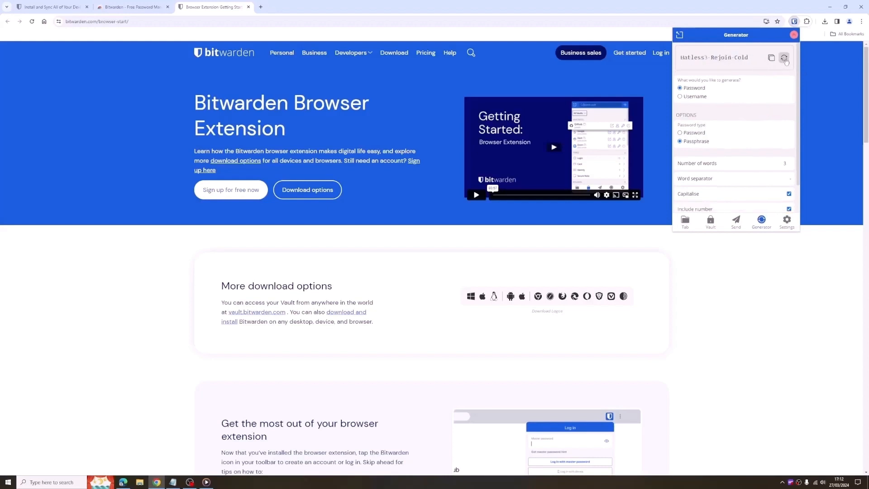
click(786, 61)
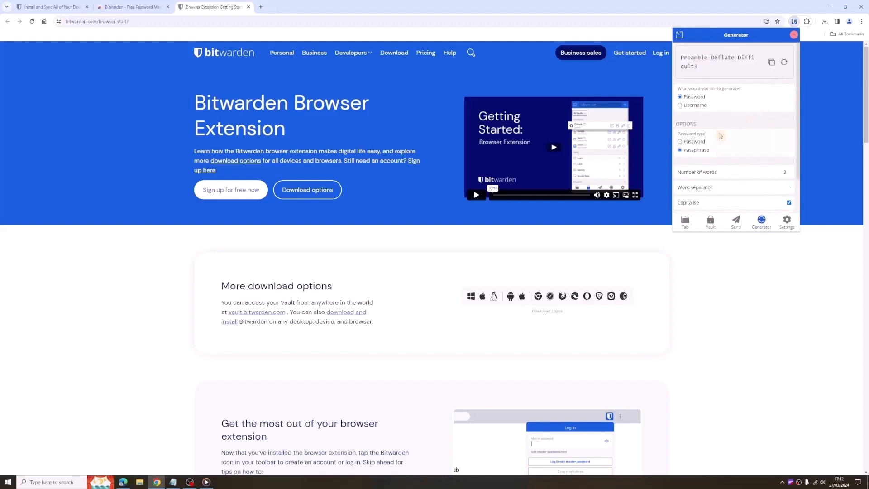
Switch the generator back to Password type, set the length to 88 and regenerate the password several times.
click(689, 140)
drag(749, 164, 775, 170)
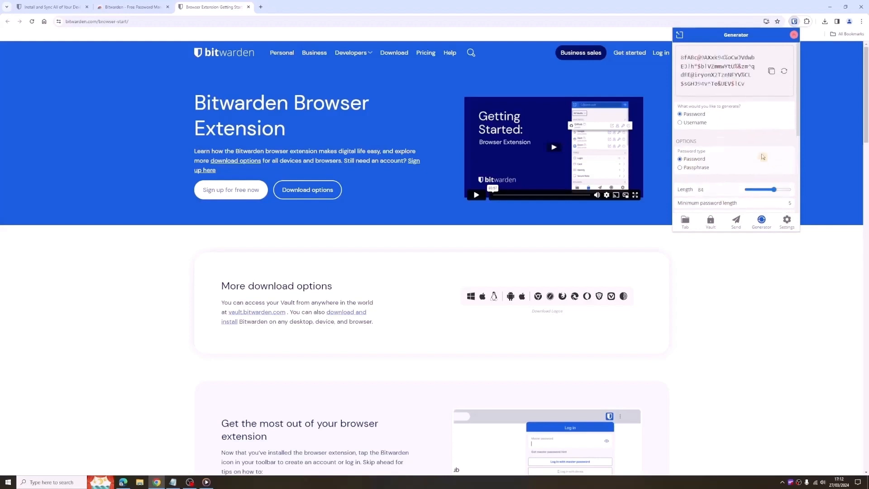
click(785, 71)
click(786, 73)
click(786, 73)
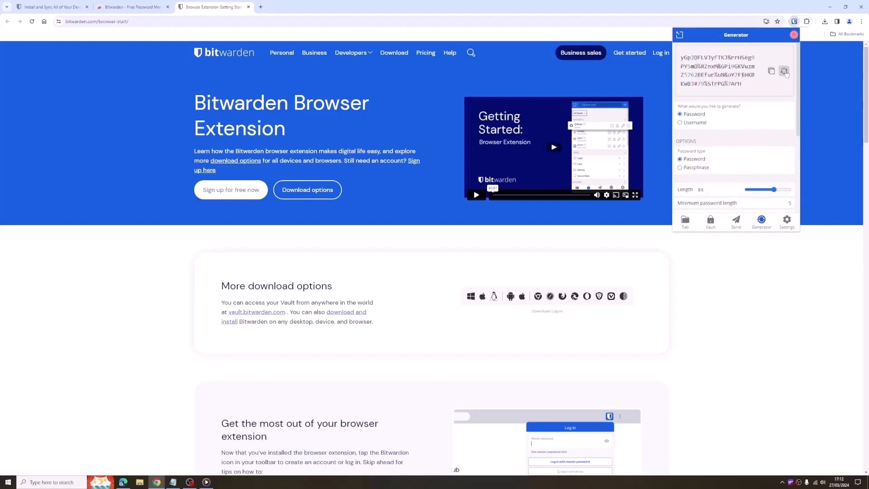
Regenerate the password once more and close the extension popup.
click(786, 73)
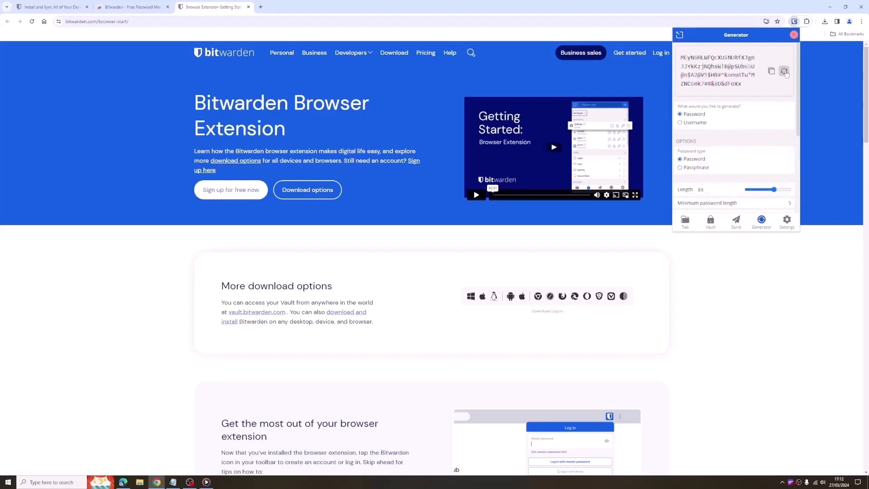
click(746, 267)
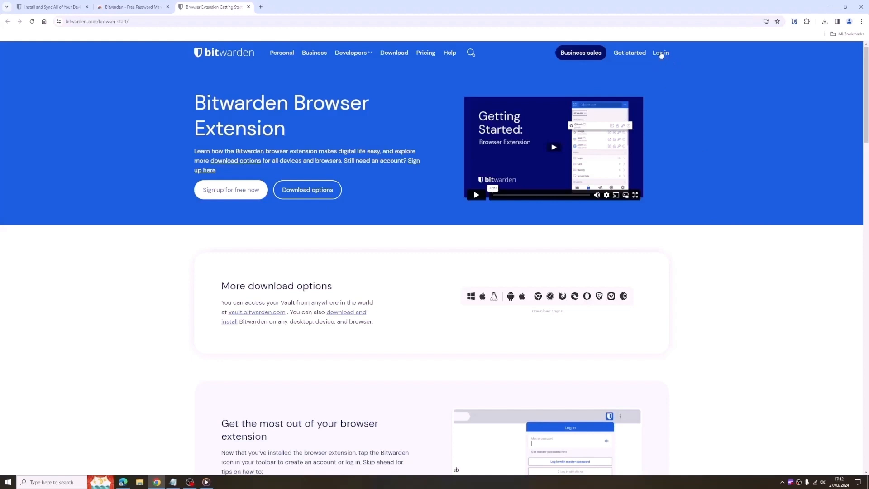
Open the web vault login from the site and log in by pasting the master password.
click(661, 53)
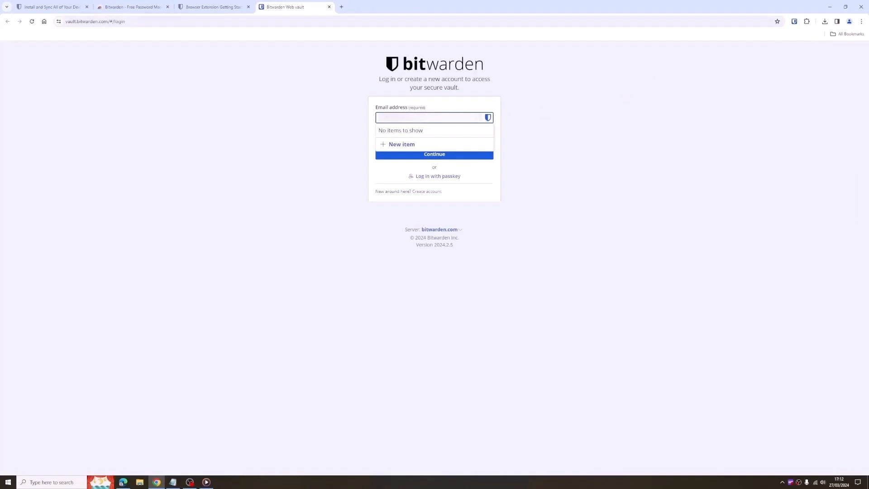
click(435, 155)
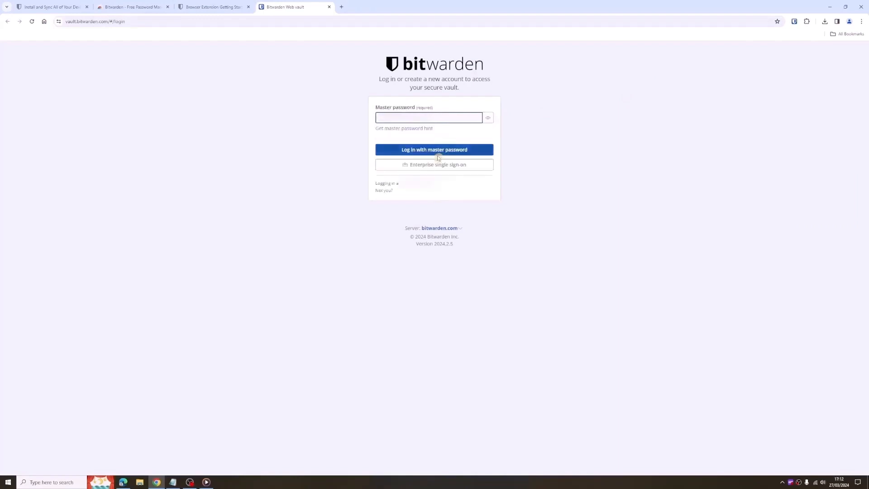
right_click(415, 117)
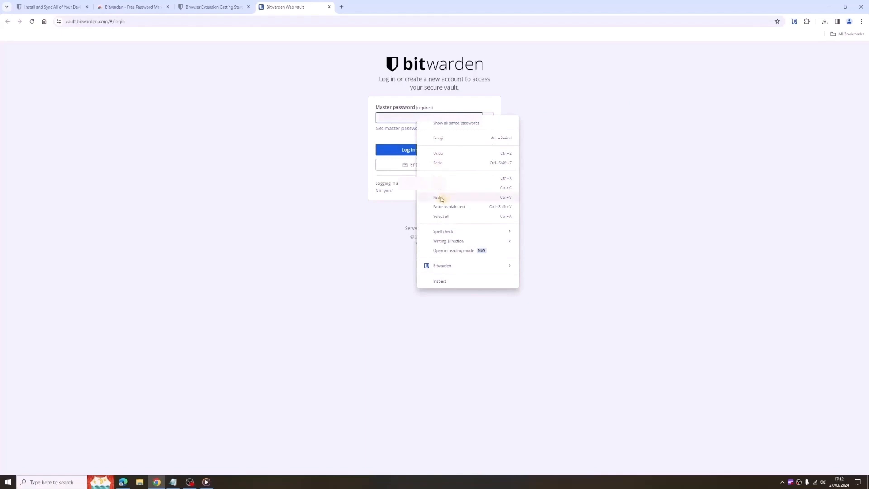
click(441, 197)
click(434, 152)
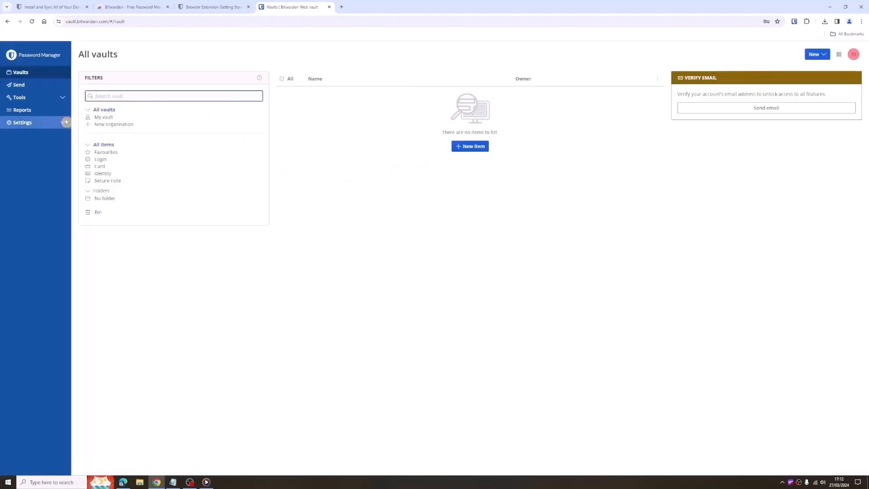
Open the account's Security settings, switch to Two-step login and view the recovery code.
click(23, 122)
click(23, 148)
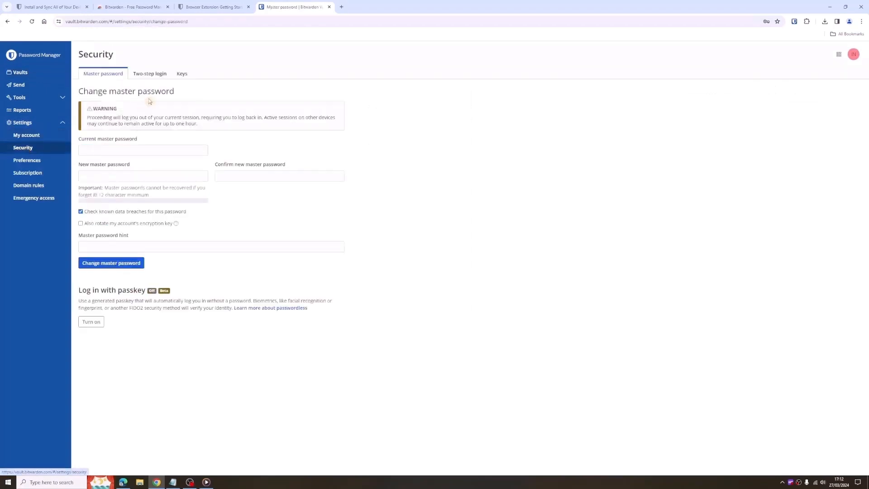
click(149, 74)
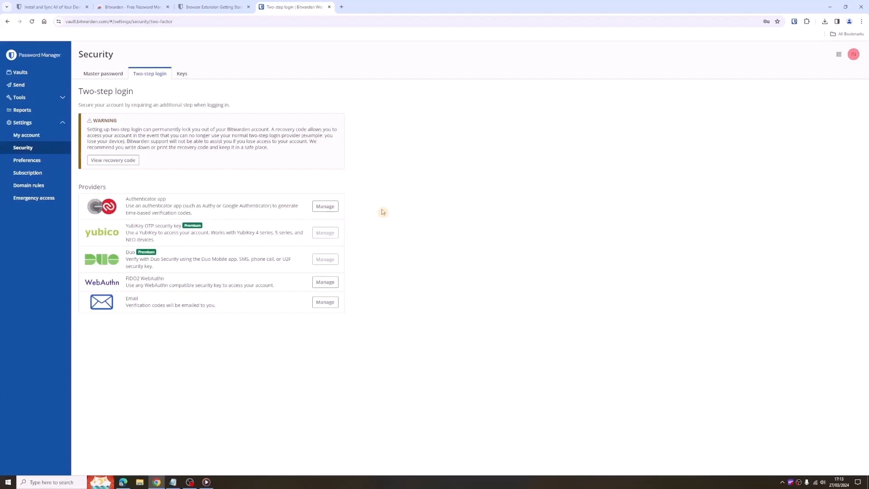
click(114, 161)
Log out of the web vault from the account menu and close the browser.
click(853, 55)
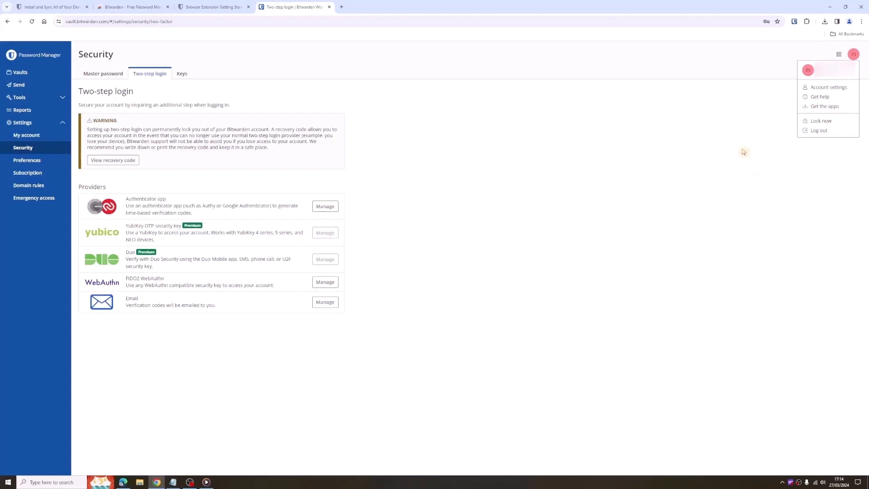
click(743, 152)
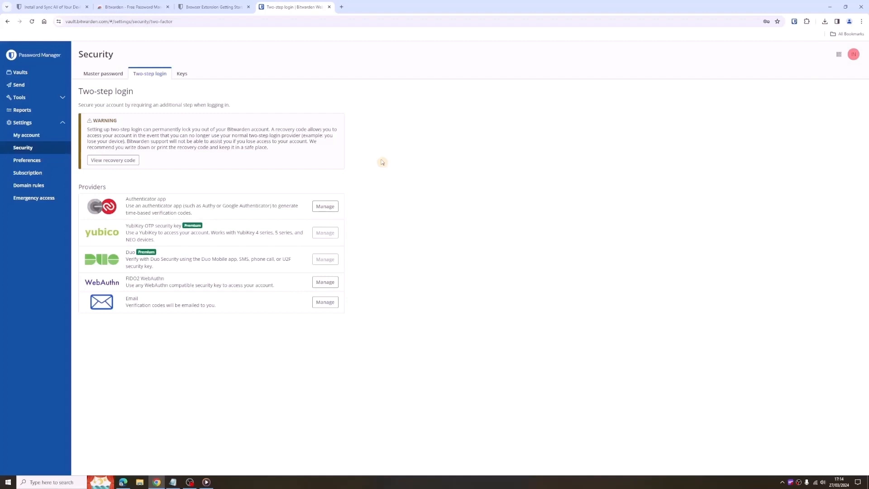
click(854, 56)
click(818, 130)
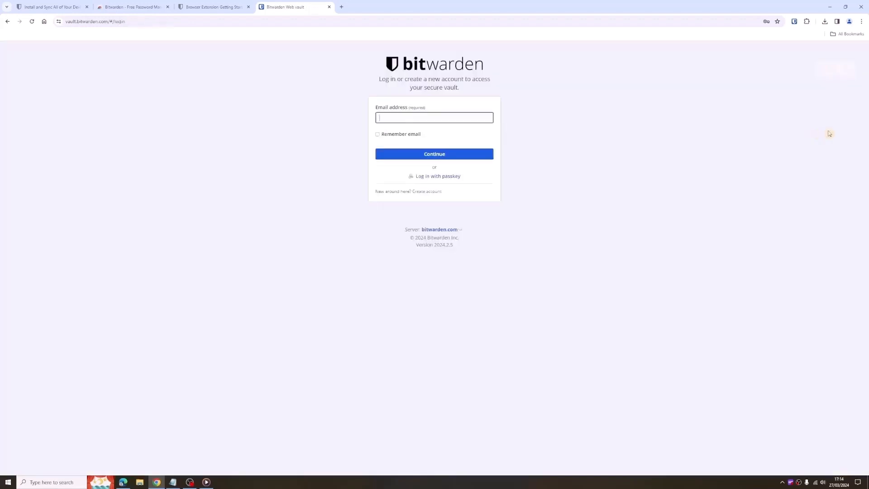
click(862, 8)
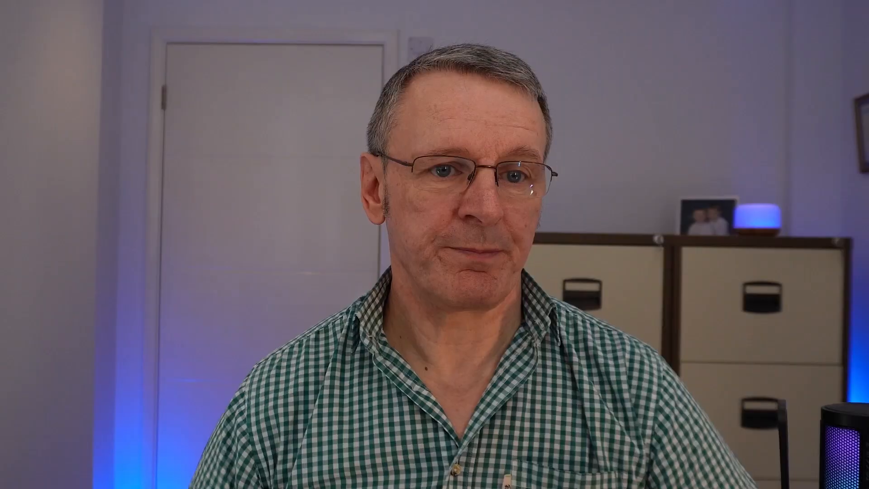